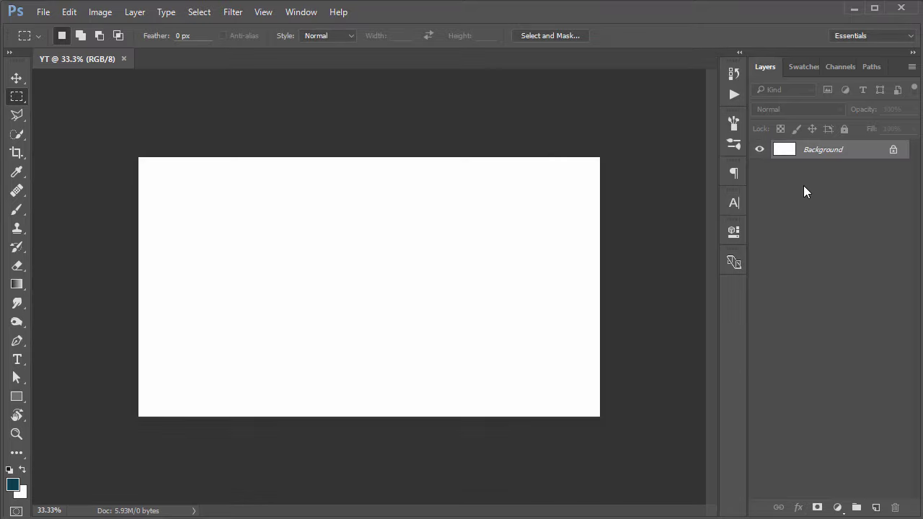
- Convert the locked Background into a regular layer and show the rulers around the canvas
double_click(837, 150)
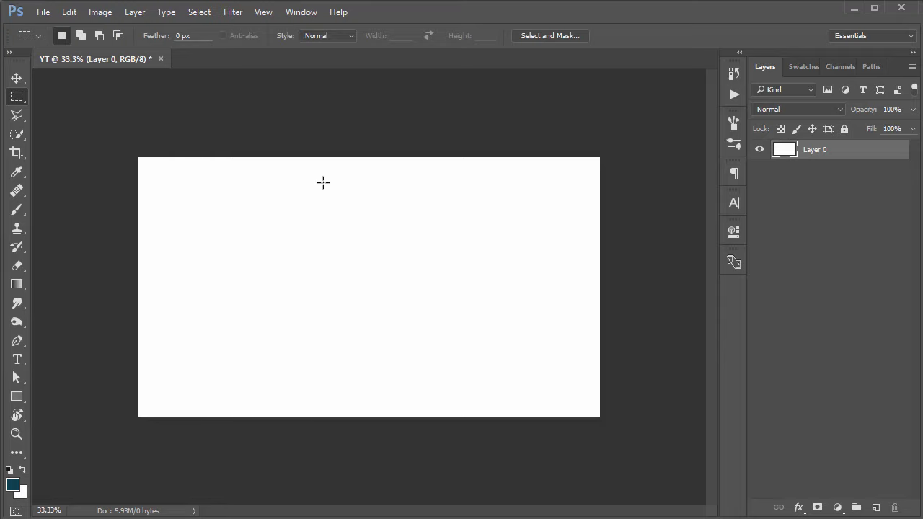
scroll(314, 160, "up", 8)
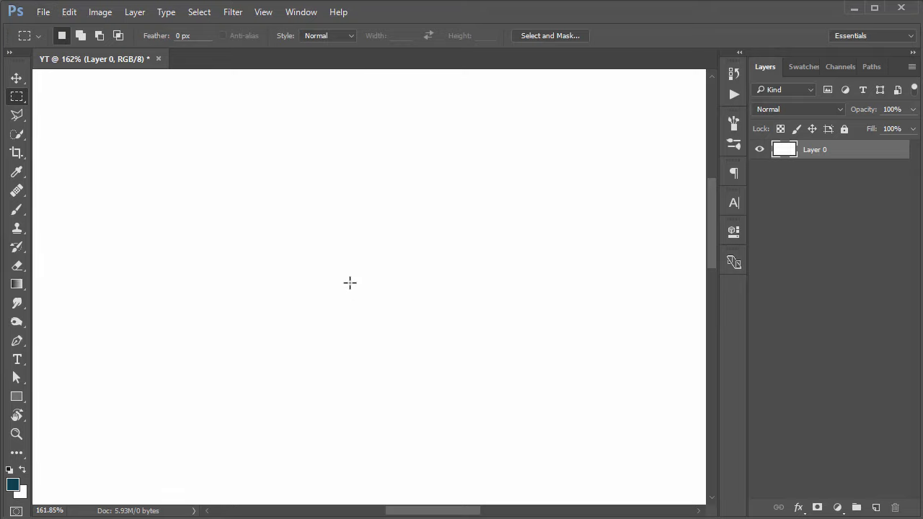
scroll(350, 282, "down", 4)
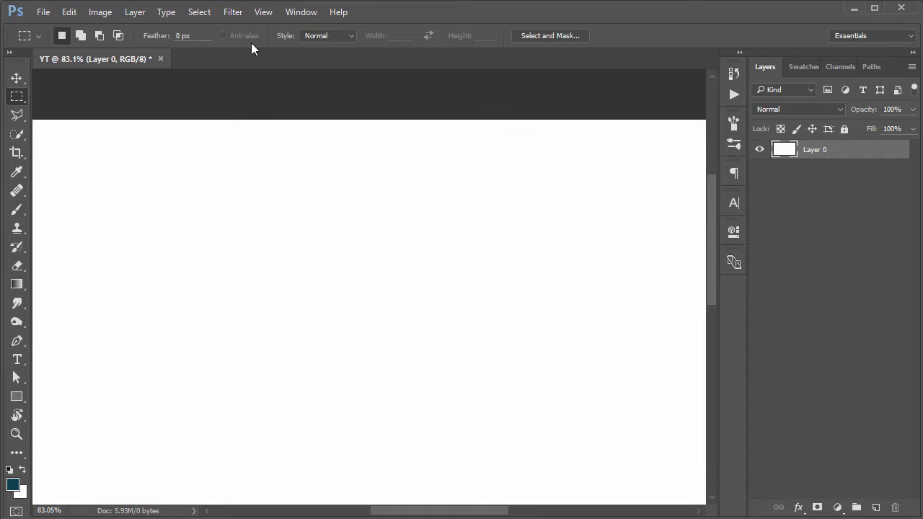
left_click(265, 12)
left_click(323, 274)
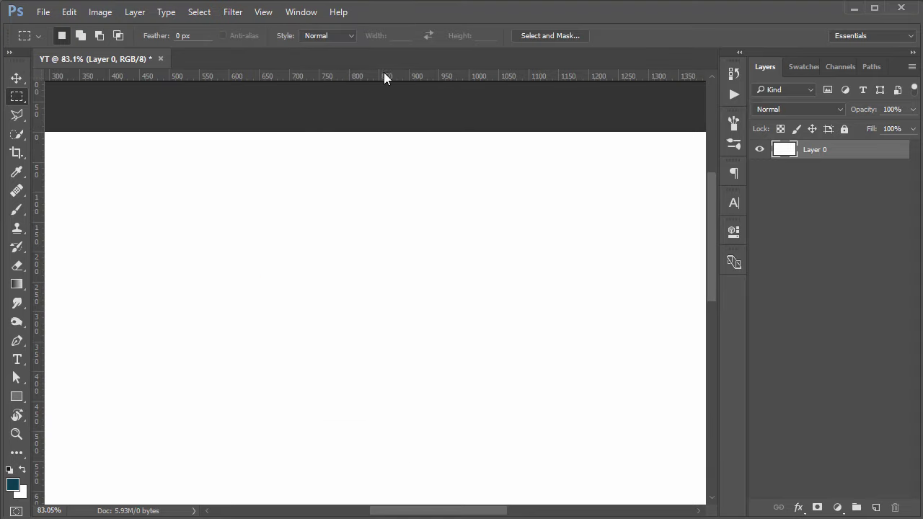
- Place four horizontal guides across the canvas at about 160, 325, 650 and 880 px
scroll(329, 87, "up", 5)
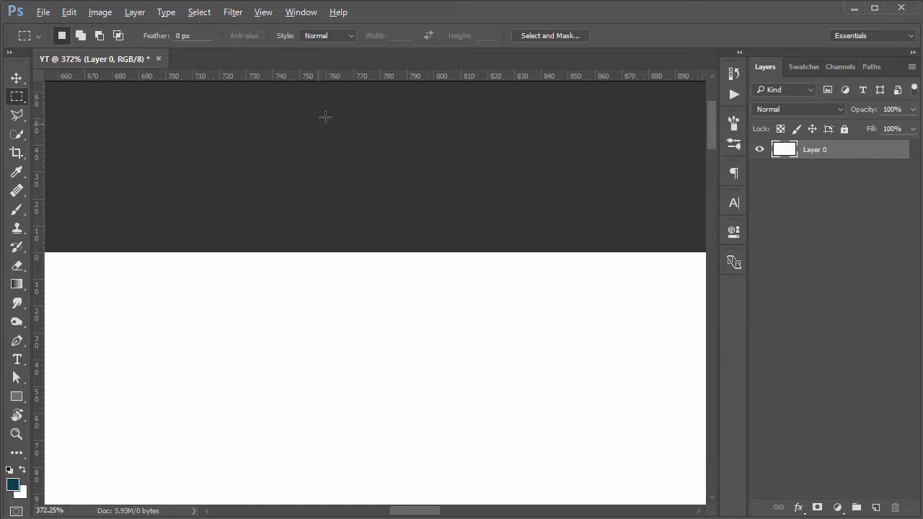
scroll(354, 195, "down", 4)
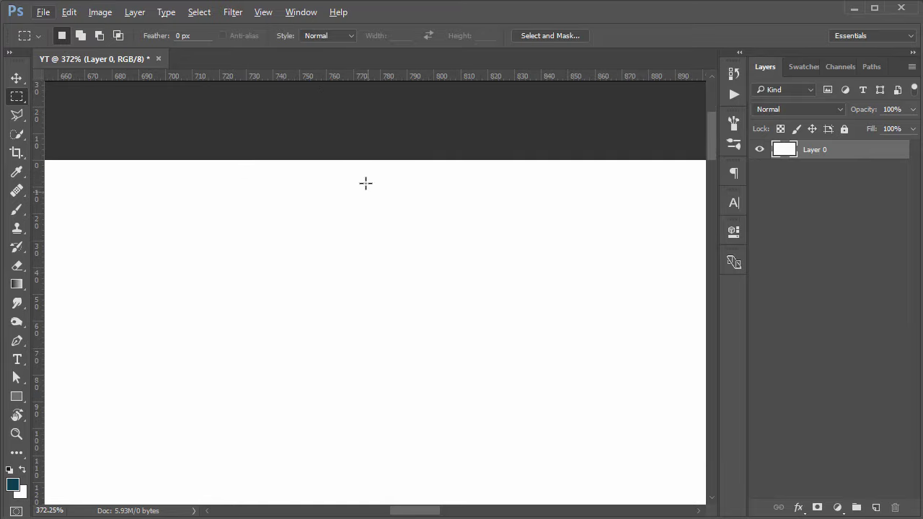
scroll(389, 179, "down", 5)
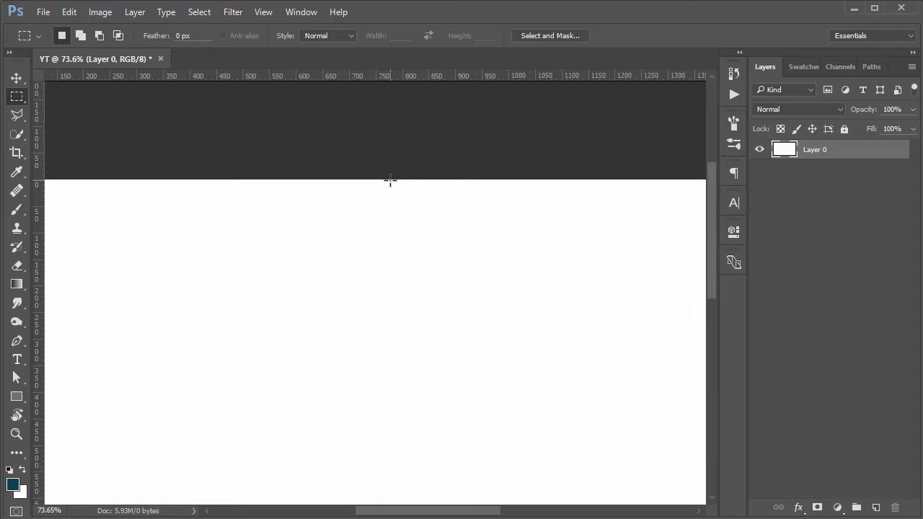
scroll(390, 180, "down", 2)
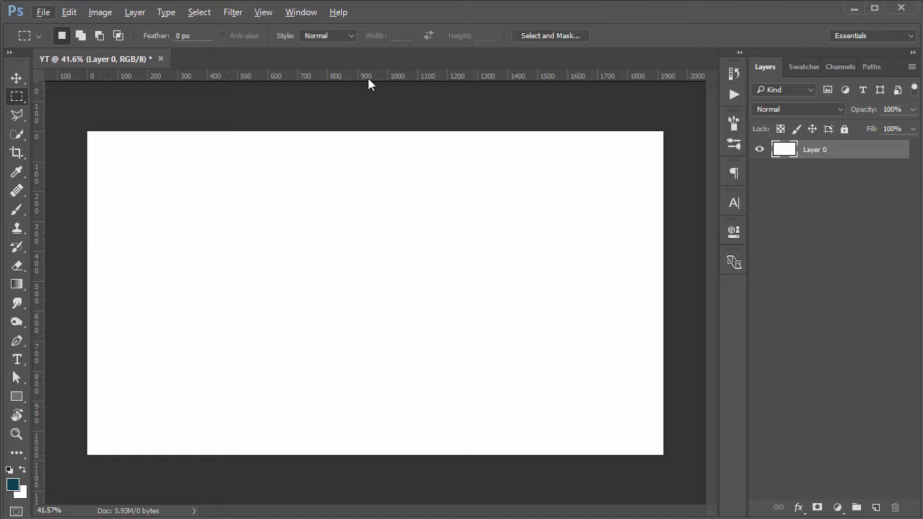
left_click_drag(350, 79, 348, 229)
left_click_drag(410, 77, 446, 324)
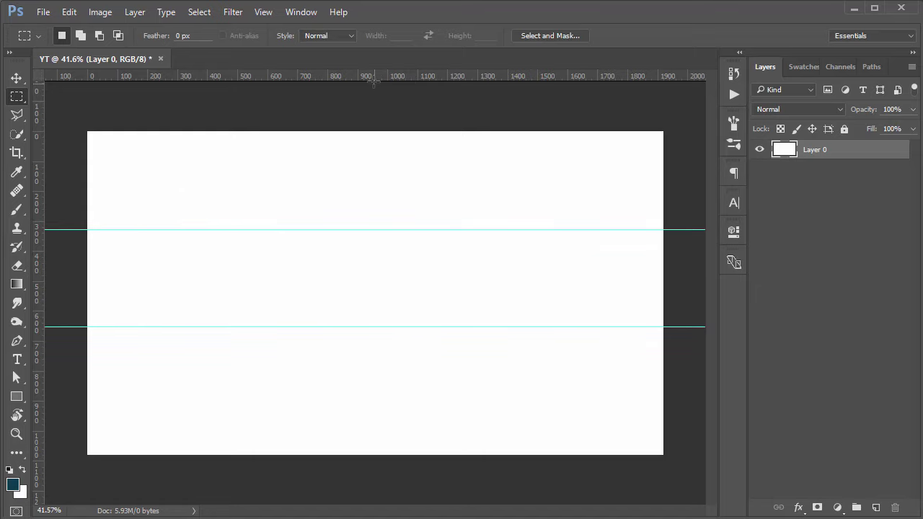
left_click_drag(374, 81, 388, 179)
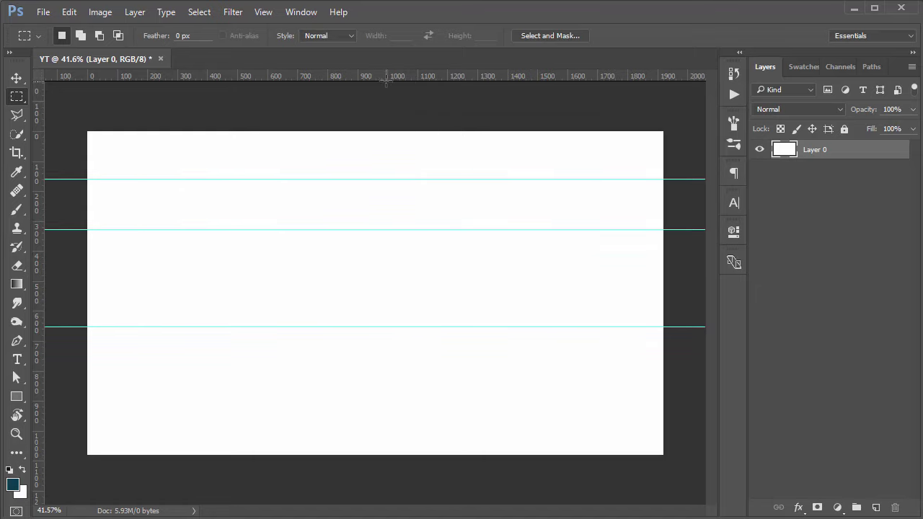
left_click_drag(386, 79, 408, 396)
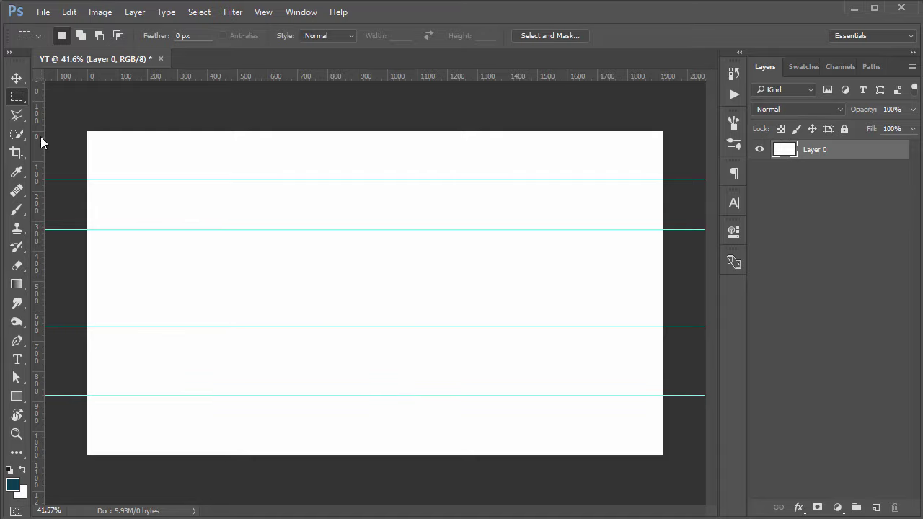
- Place three vertical guides on the canvas at about 270, 960 and 1620 px
left_click_drag(39, 204, 169, 200)
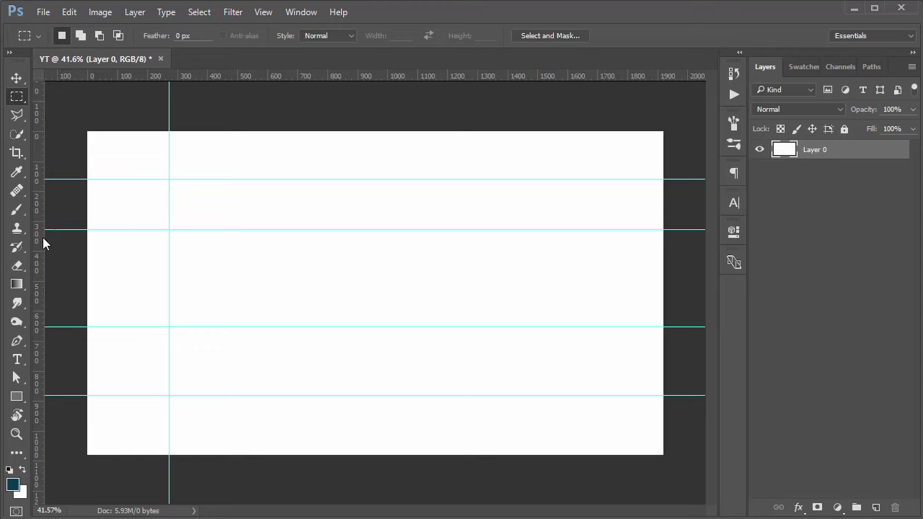
left_click_drag(43, 240, 375, 267)
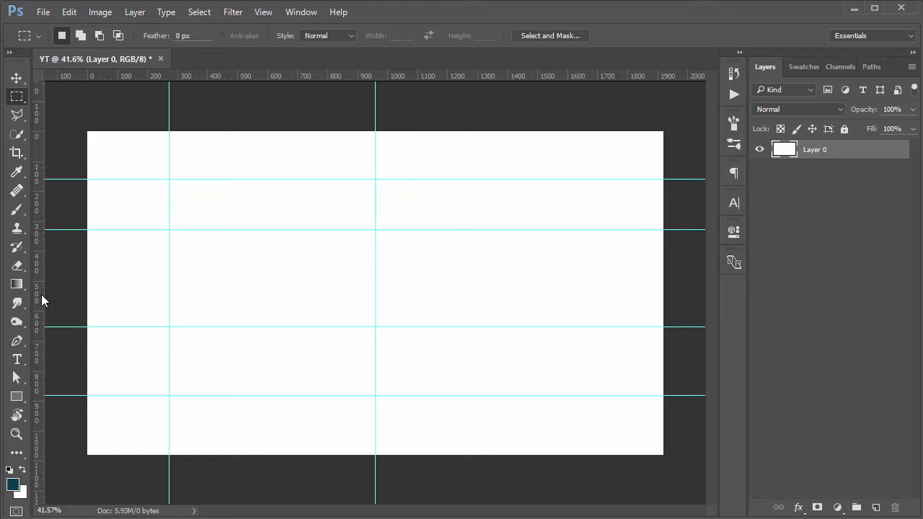
left_click_drag(39, 294, 573, 291)
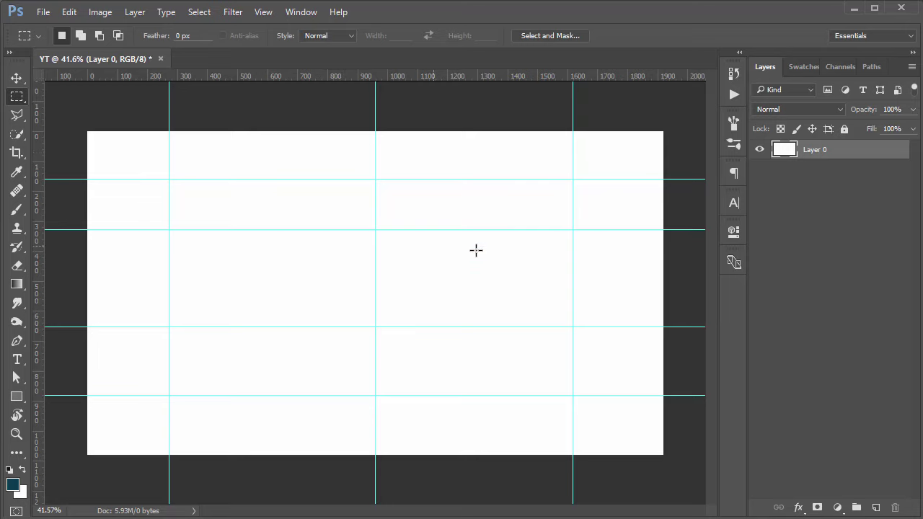
- Move the two uppermost horizontal guides down to about 470 and 540 px with the Move tool
left_click(15, 78)
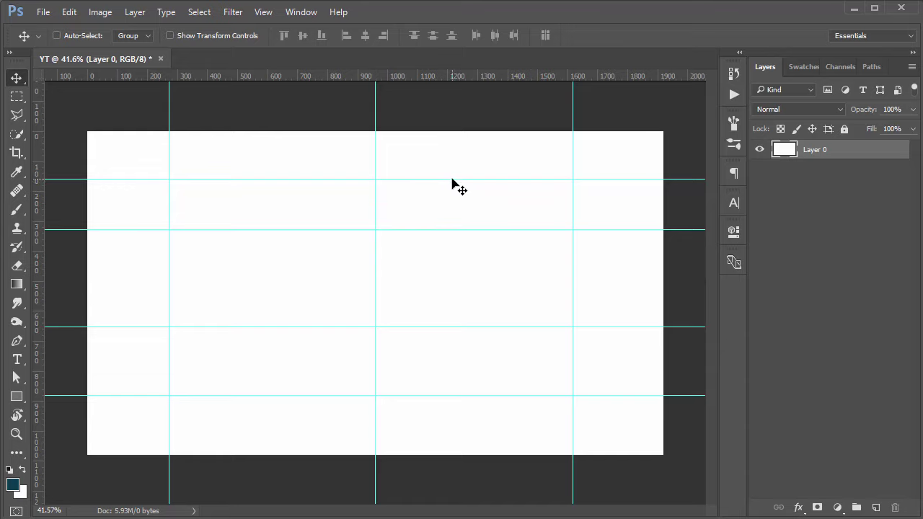
left_click_drag(451, 180, 459, 273)
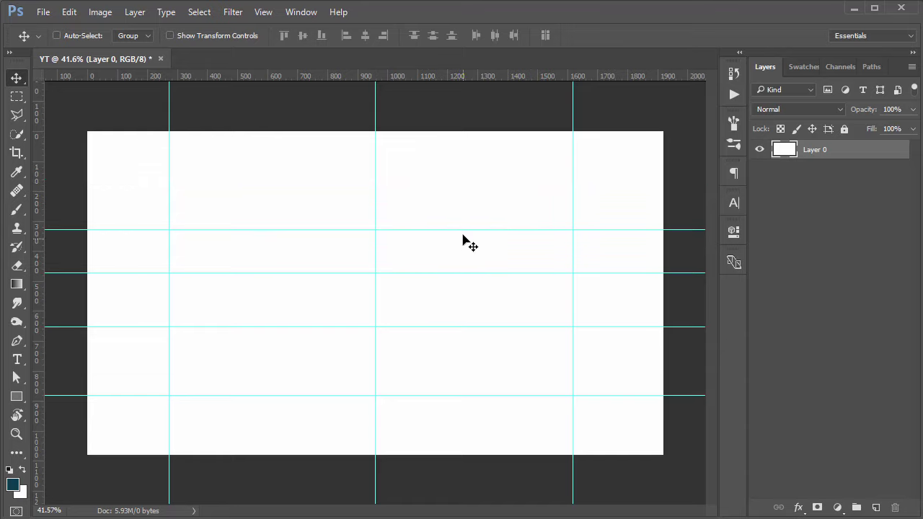
left_click_drag(462, 230, 474, 296)
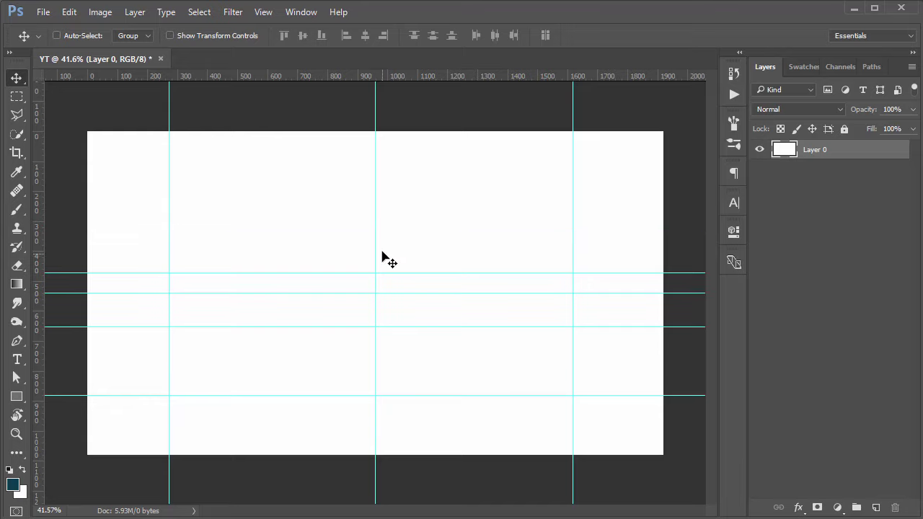
mouse_move(377, 248)
left_mouse_down()
mouse_move(426, 243)
mouse_move(375, 243)
left_mouse_up()
- Remove the uppermost horizontal guide, the centre vertical guide and the leftmost vertical guide by moving them off the canvas
left_click_drag(414, 267, 442, 59)
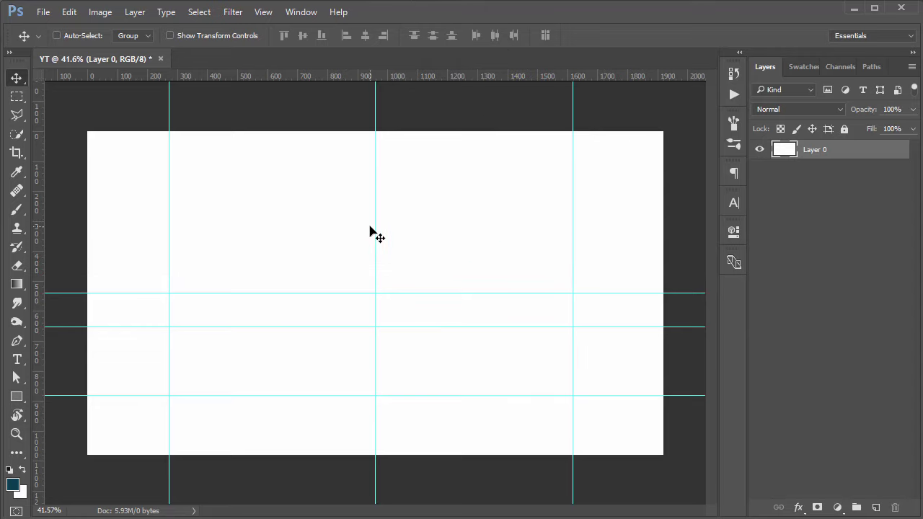
left_click_drag(373, 226, 921, 272)
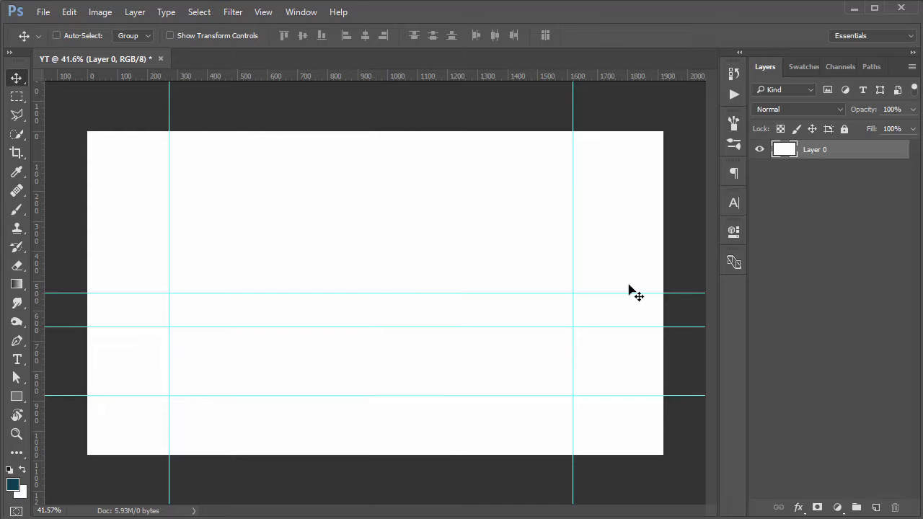
left_click_drag(170, 253, 5, 226)
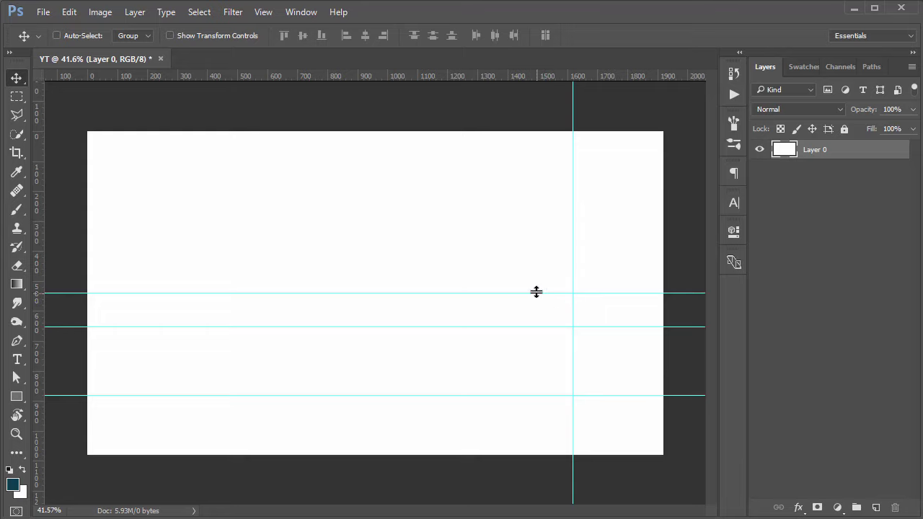
- Add horizontal guides at about 410 and 75 px and vertical guides at about 585 and 815 px, and clear all guides
left_click_drag(282, 76, 290, 255)
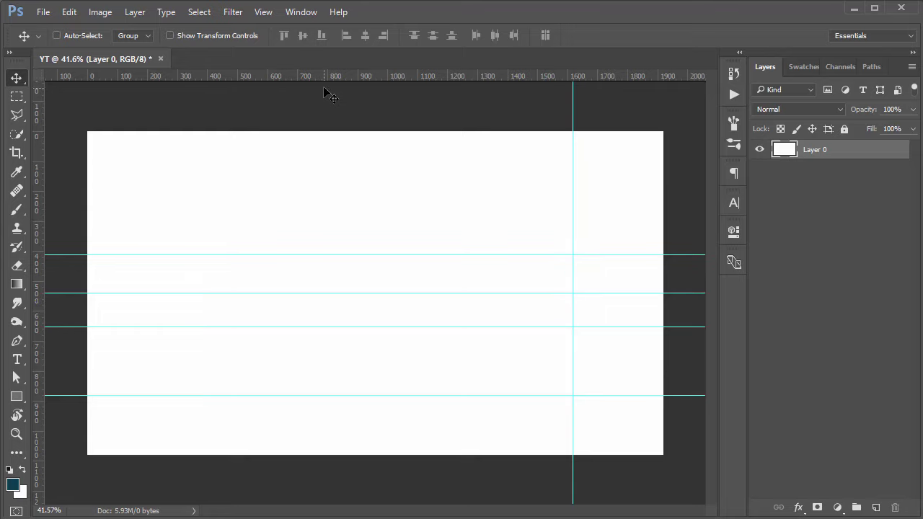
left_click_drag(320, 82, 319, 153)
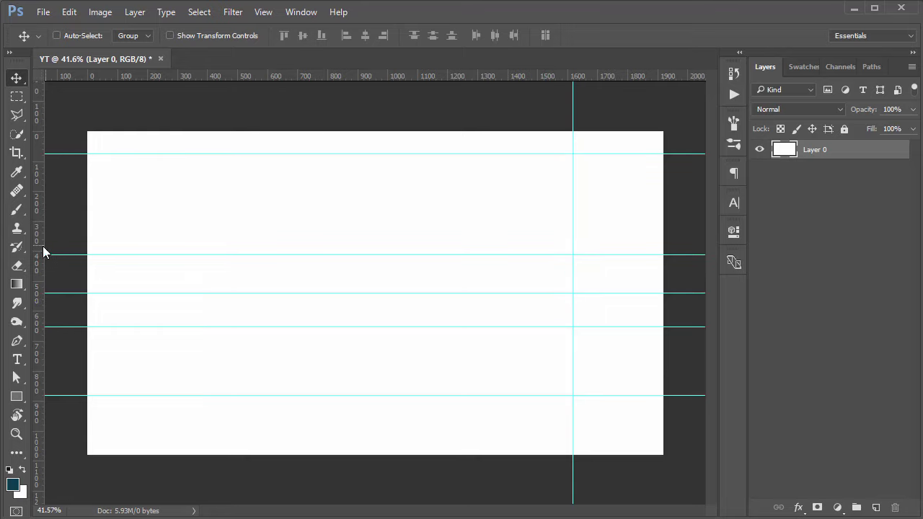
left_click_drag(42, 250, 262, 248)
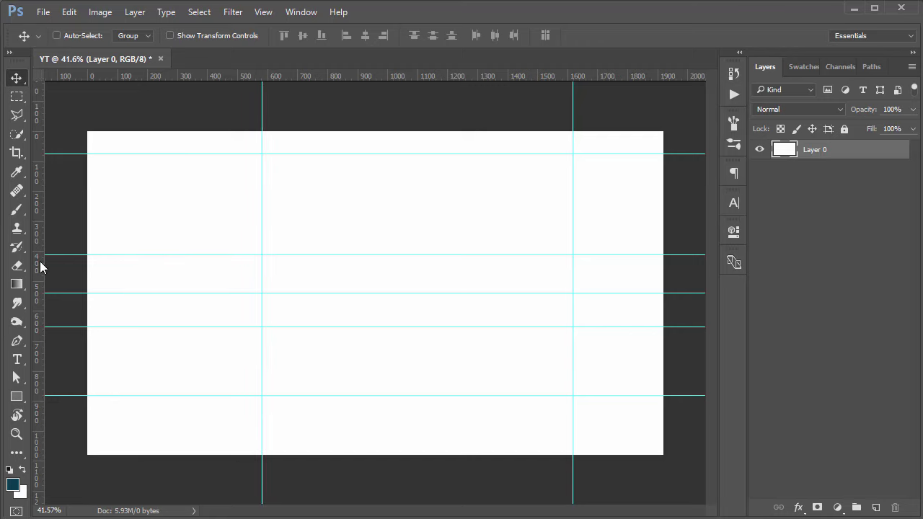
left_click_drag(39, 266, 332, 245)
left_click(263, 12)
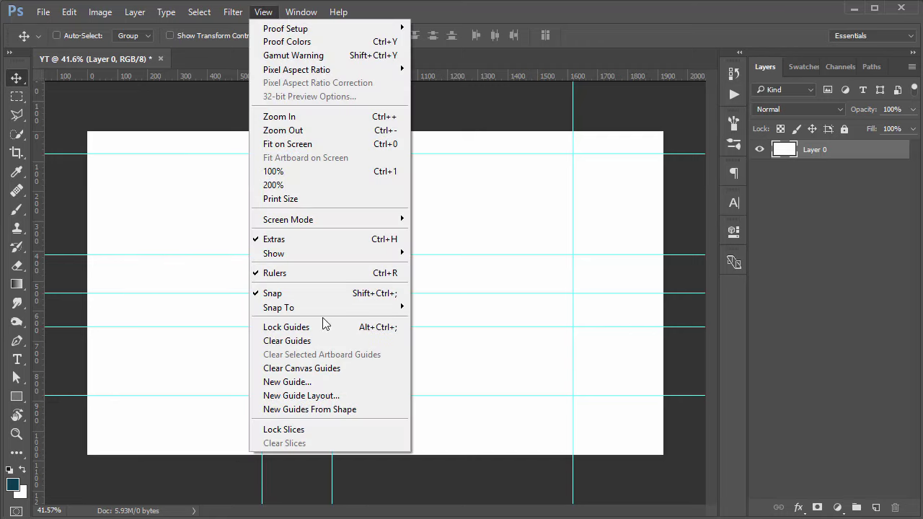
left_click(306, 342)
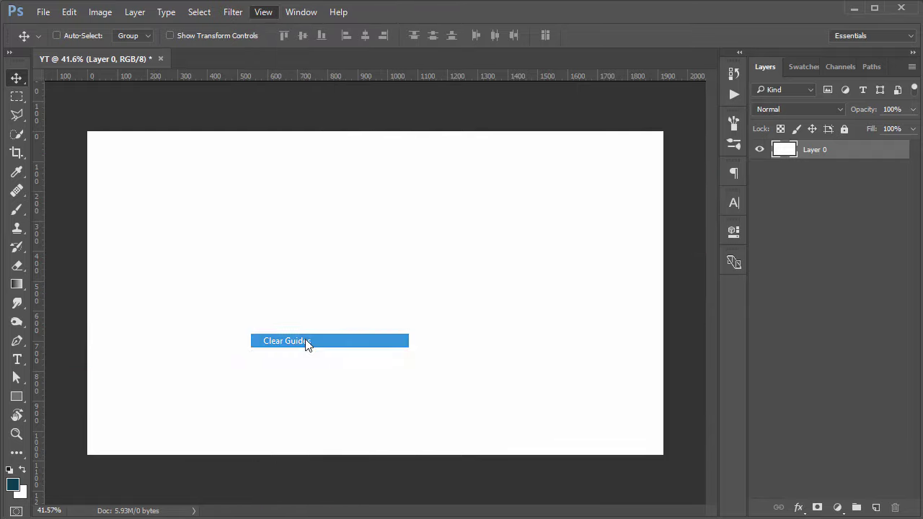
- Place four horizontal guides on the empty canvas at about 115, 345, 585 and 870 px
left_click_drag(413, 80, 433, 306)
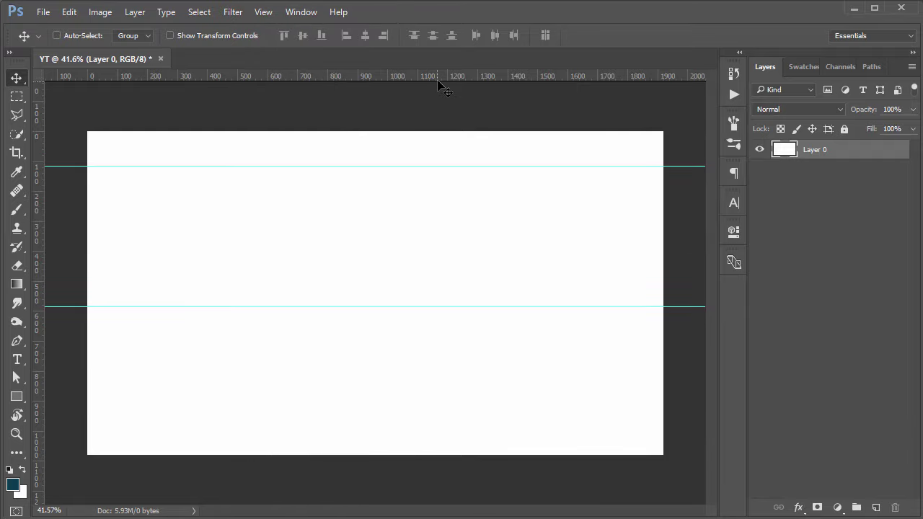
left_click_drag(440, 78, 481, 393)
mouse_move(476, 65)
left_mouse_down()
mouse_move(488, 201)
mouse_move(496, 91)
mouse_move(473, 66)
left_mouse_up()
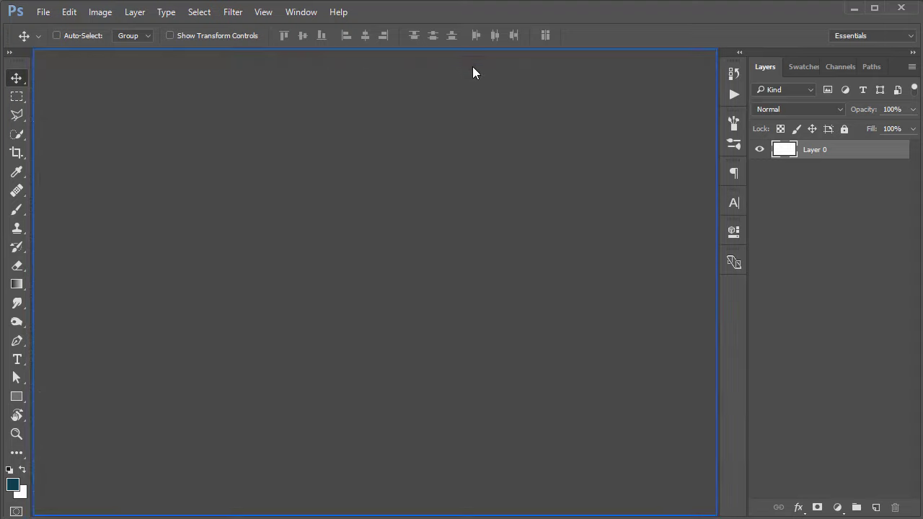
mouse_move(405, 75)
left_mouse_down()
mouse_move(405, 204)
mouse_move(390, 75)
left_mouse_up()
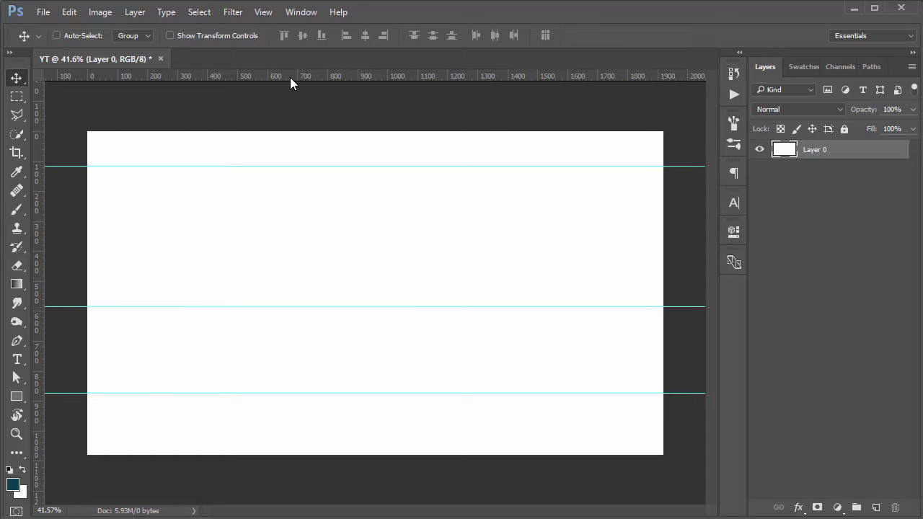
left_click_drag(290, 78, 302, 235)
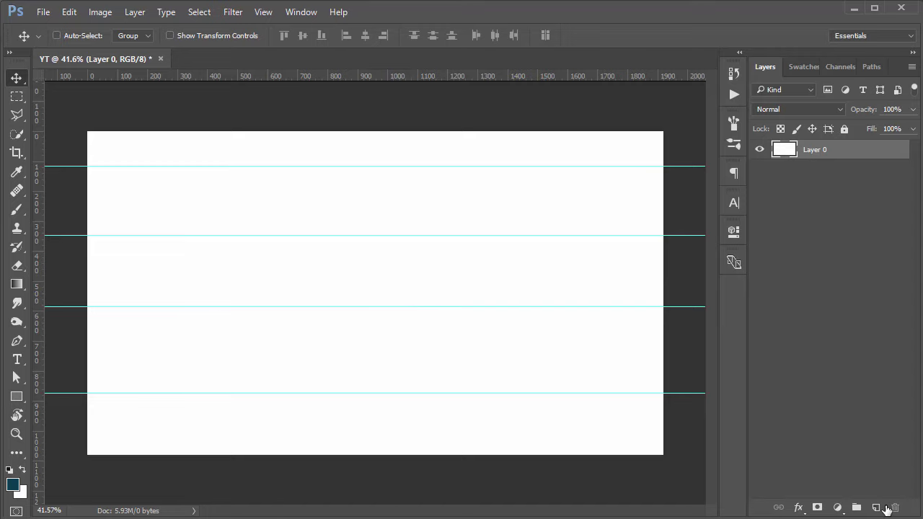
- Add a new empty layer and move the uppermost guide up to about 95 px
left_click(879, 508)
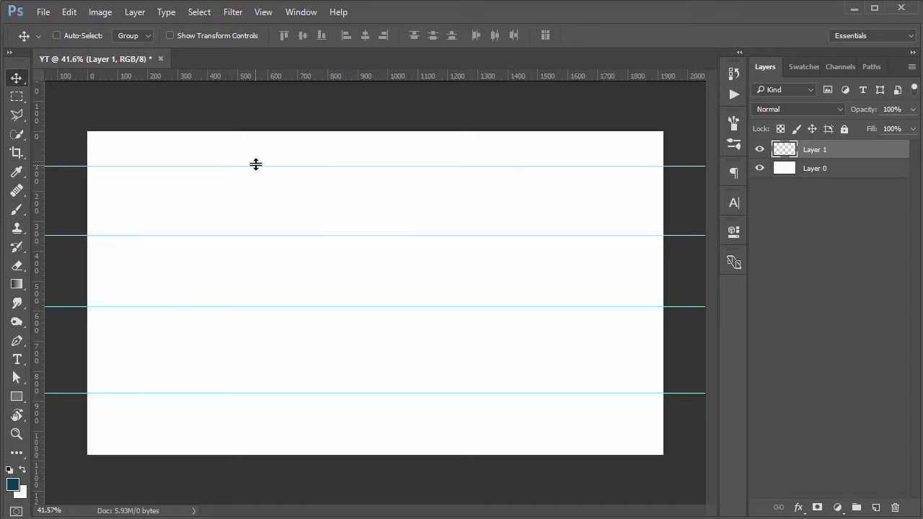
left_click_drag(256, 165, 258, 159)
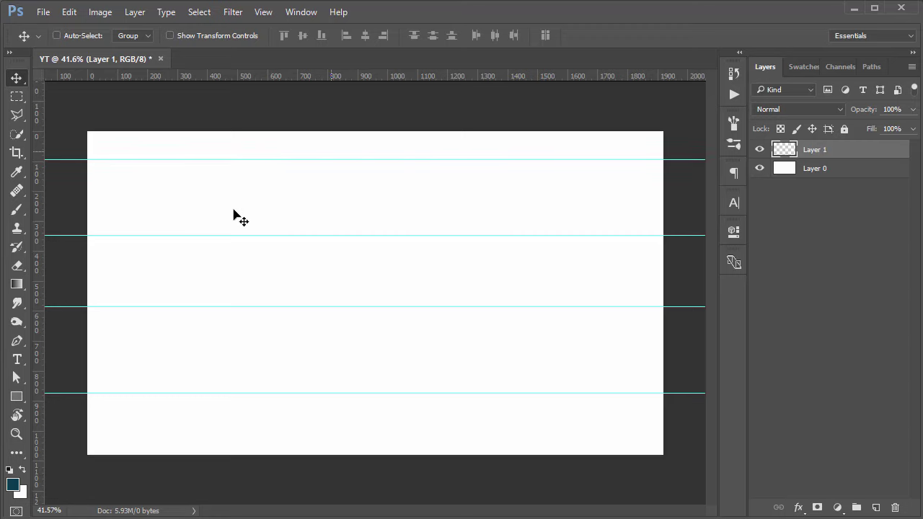
- Lock the guides and try to move the two uppermost horizontal guides
left_click(263, 12)
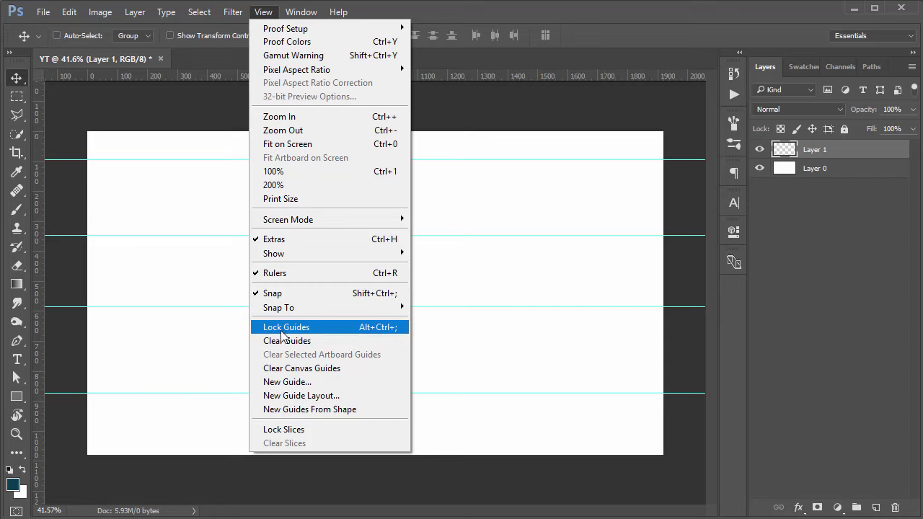
left_click(310, 330)
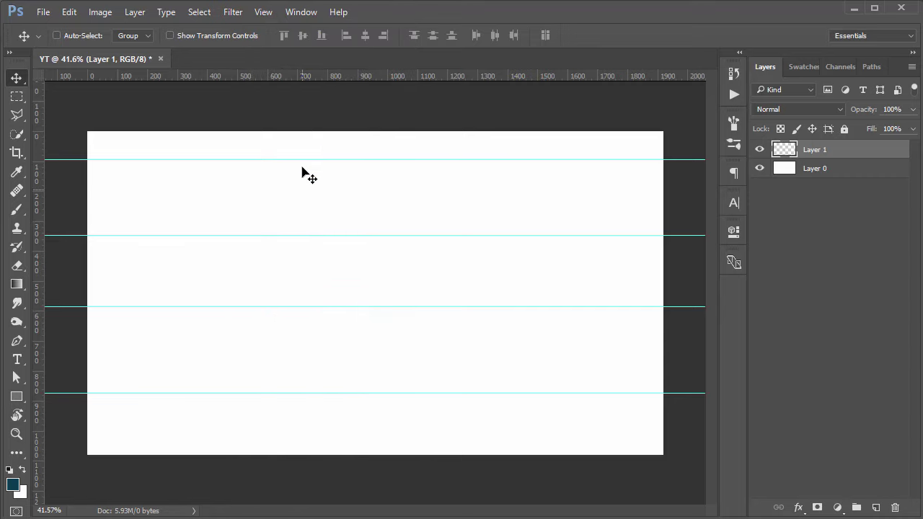
left_click_drag(310, 160, 343, 147)
left_click_drag(484, 160, 381, 169)
left_click_drag(472, 233, 422, 288)
- Unlock the guides and place another horizontal guide at about 540 px
left_click(264, 11)
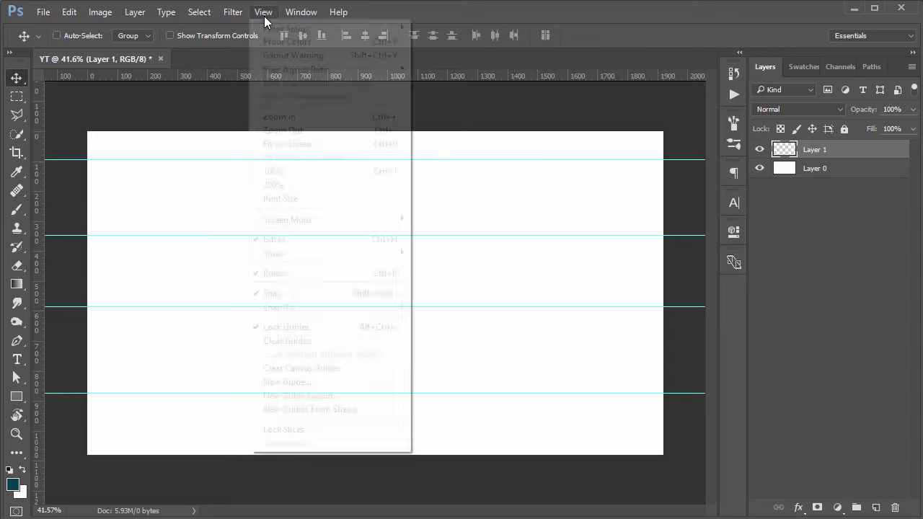
left_click(399, 333)
left_click_drag(443, 306, 445, 293)
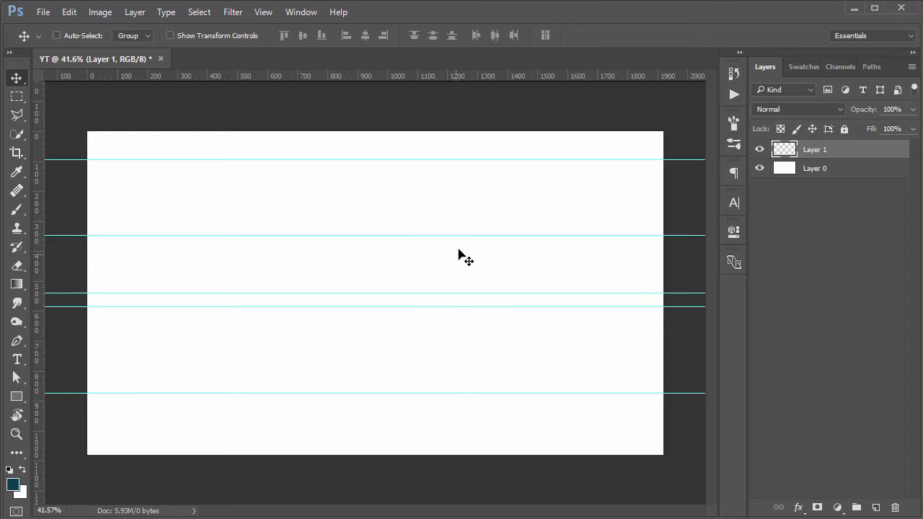
- Move the second horizontal guide up to about 280 px and hide the guides
left_click_drag(461, 235, 459, 215)
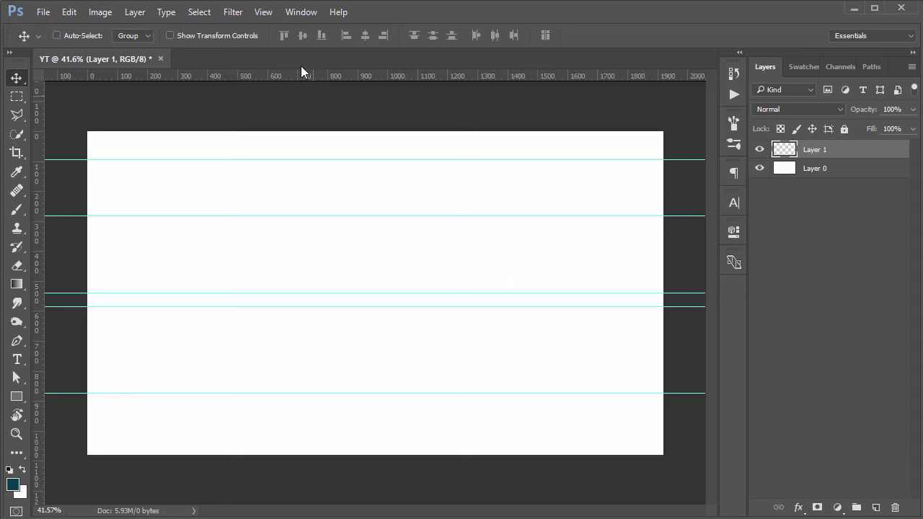
left_click(267, 14)
mouse_move(323, 256)
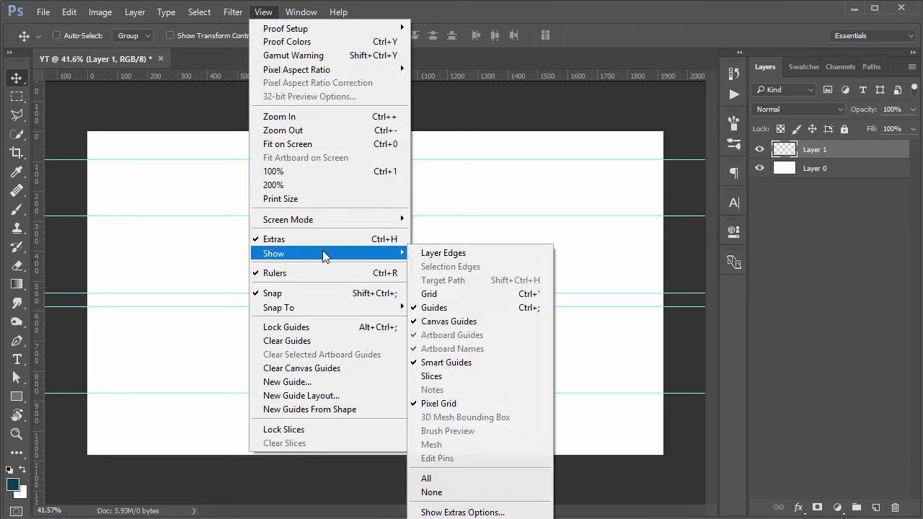
left_click(451, 312)
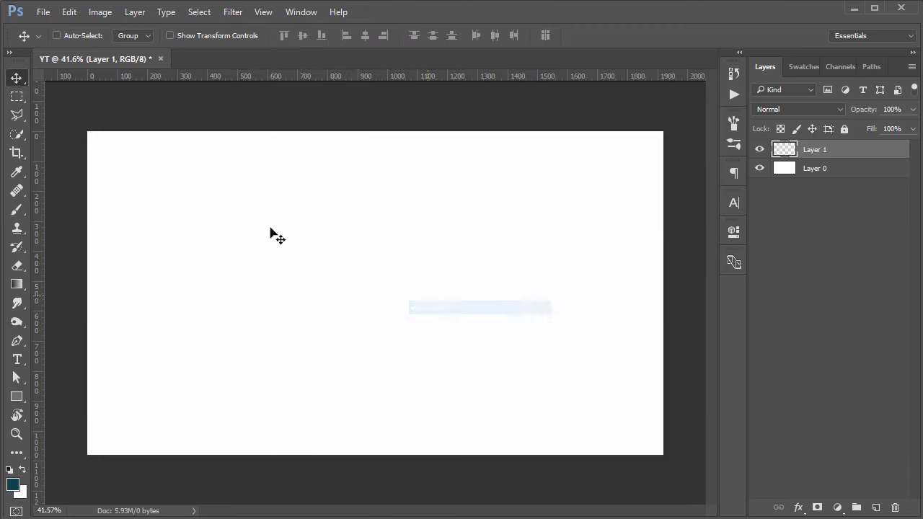
- Display the grid over the canvas and turn it off again
left_click(269, 14)
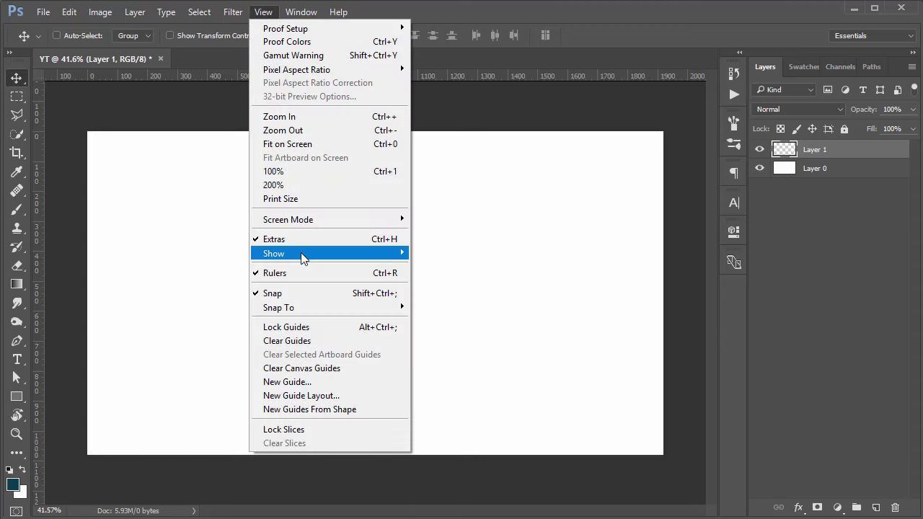
mouse_move(303, 256)
left_click(459, 294)
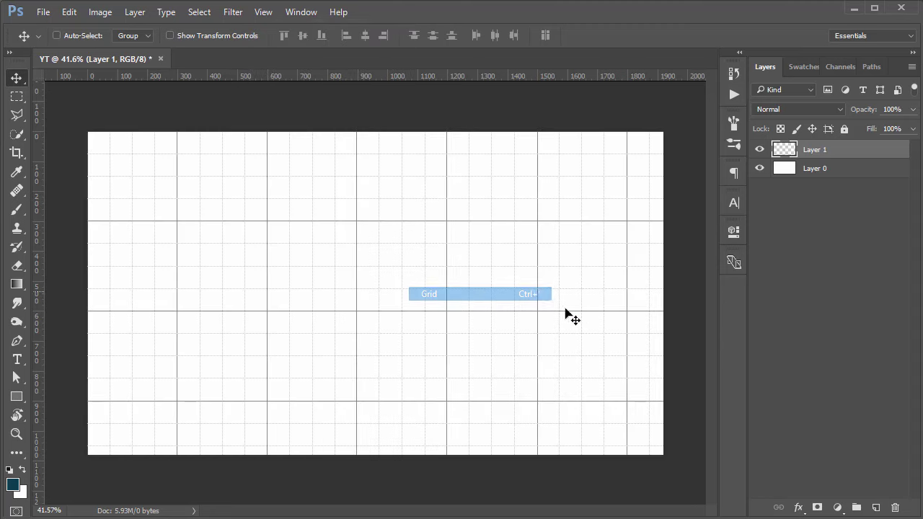
left_click(264, 13)
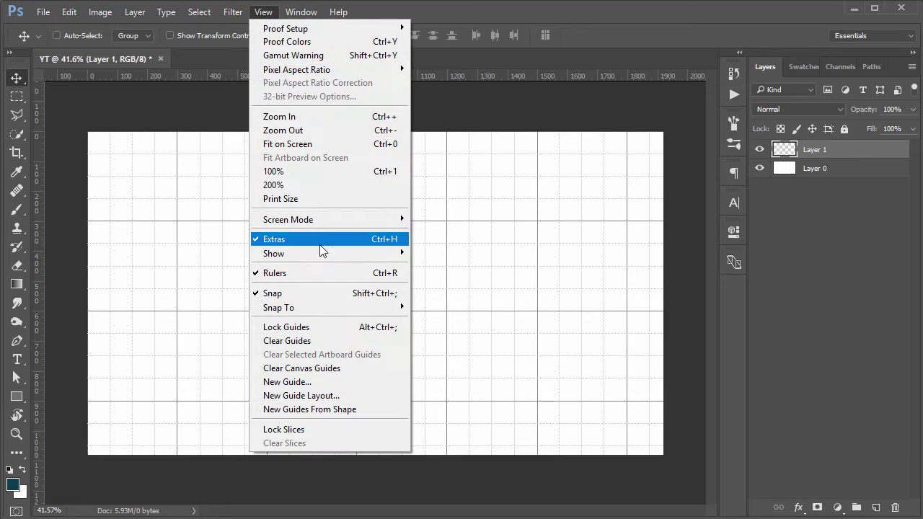
mouse_move(318, 256)
left_click(462, 295)
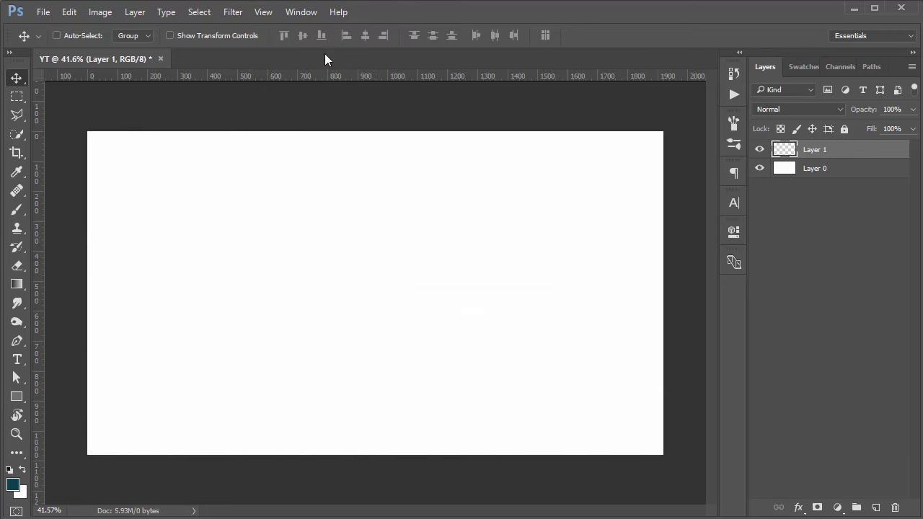
- Make the hidden guides visible again
left_click(264, 13)
mouse_move(325, 256)
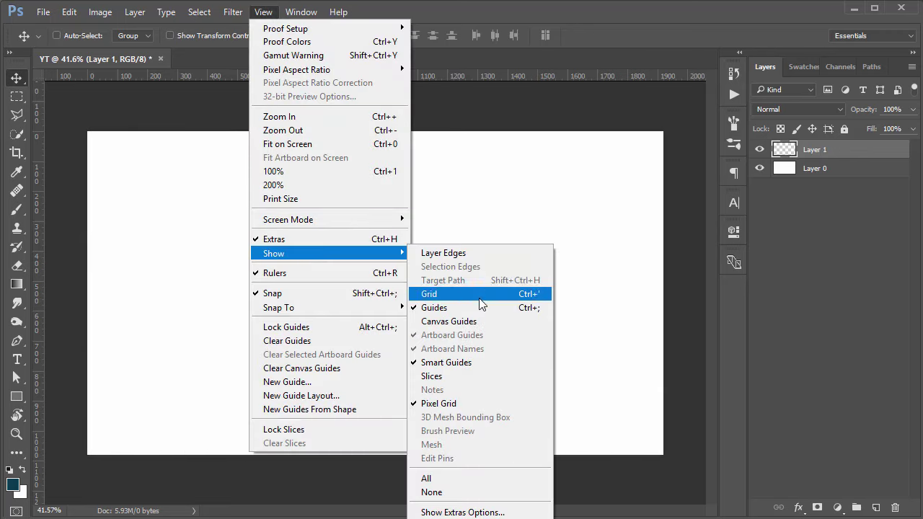
left_click(486, 309)
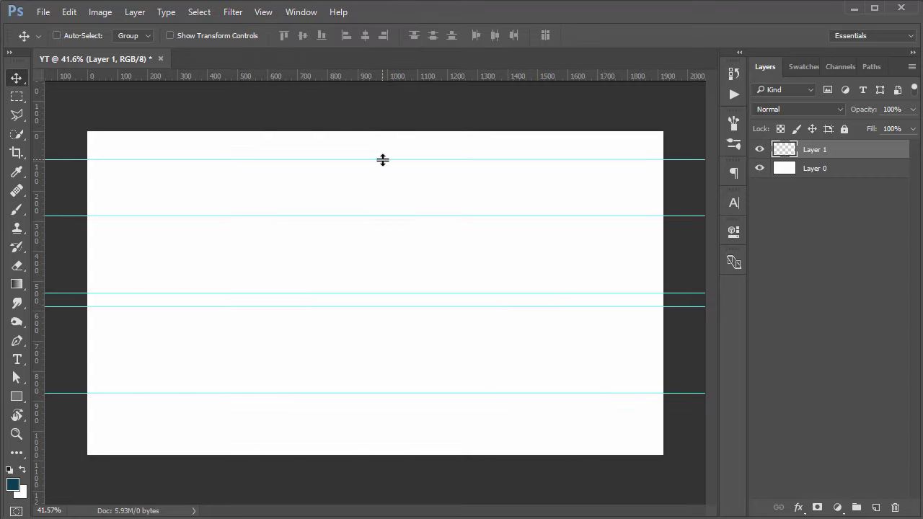
key("ctrl")
- Place five vertical guides across the canvas at about 115, 525, 975, 1370 and 1725 px
left_click_drag(87, 192, 122, 194)
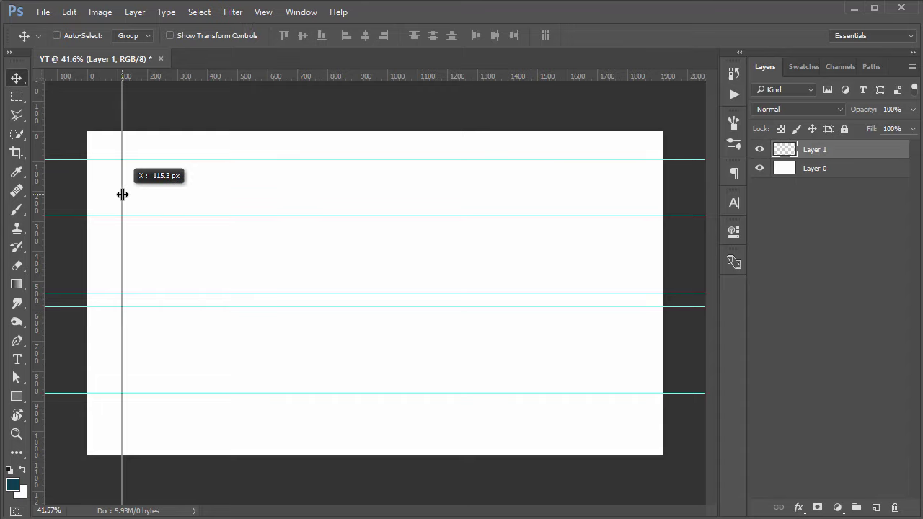
left_click_drag(39, 213, 245, 217)
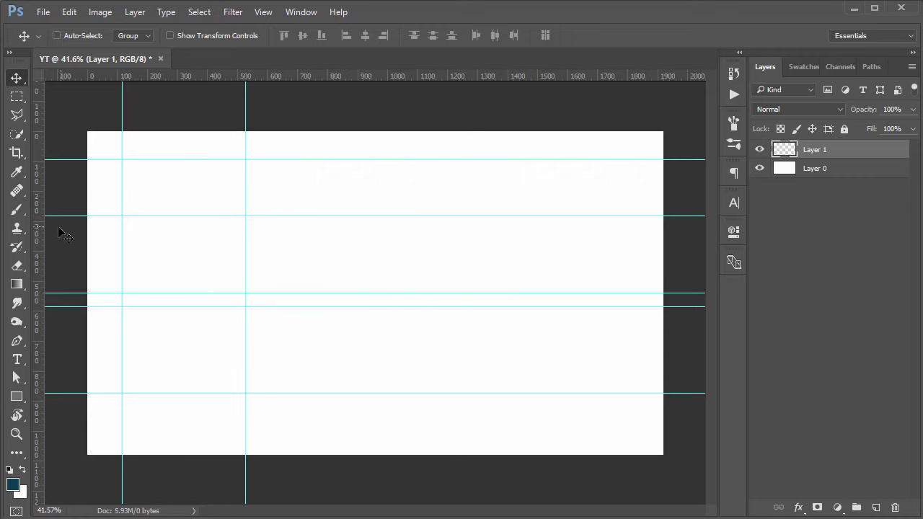
left_click_drag(51, 239, 380, 259)
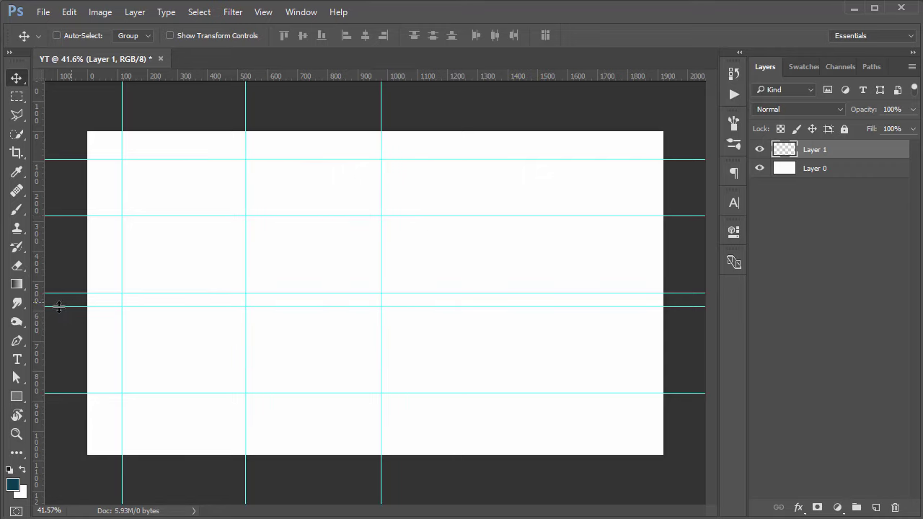
left_click_drag(43, 315, 498, 316)
left_click_drag(42, 336, 605, 330)
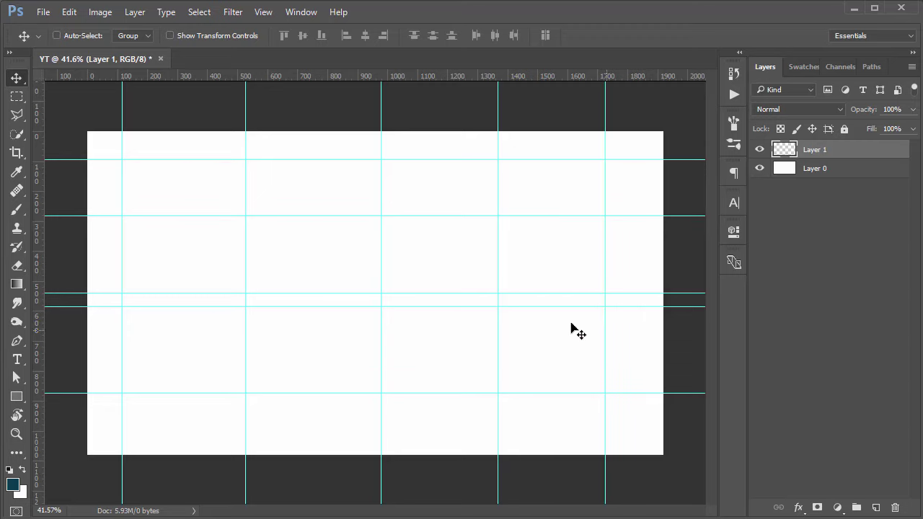
- Marquee-select the cell between the second and third vertical guides and the two uppermost horizontal guides, and deselect it
left_click(16, 96)
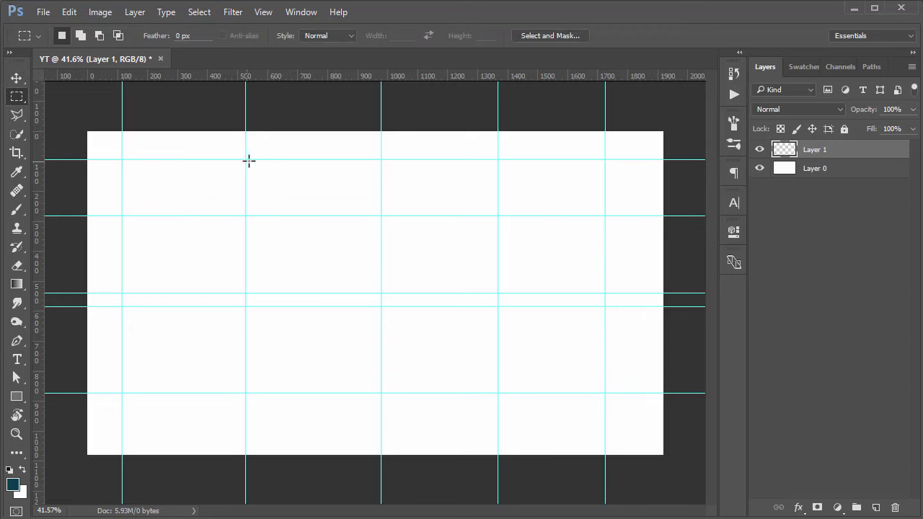
left_click_drag(246, 160, 382, 216)
left_click(195, 13)
left_click(230, 42)
- Preview a new guide layout on the canvas using the 8 Column preset
left_click(271, 15)
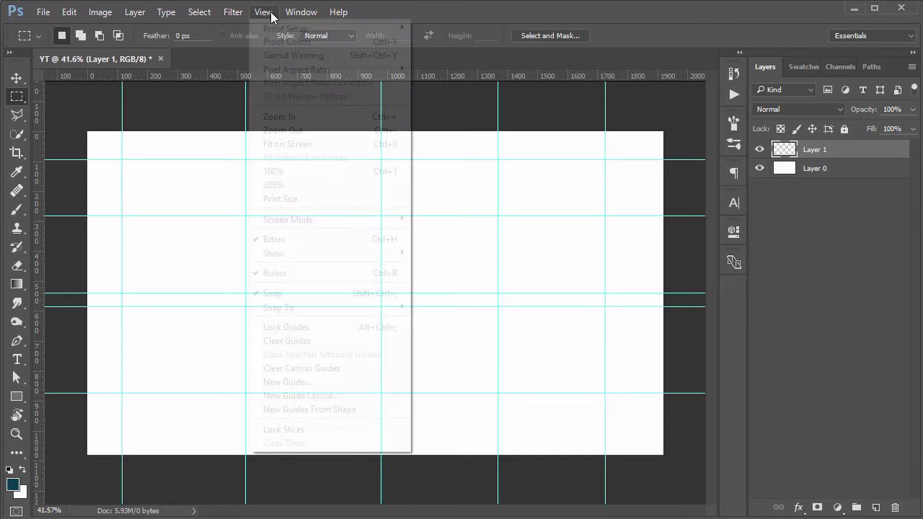
left_click(300, 398)
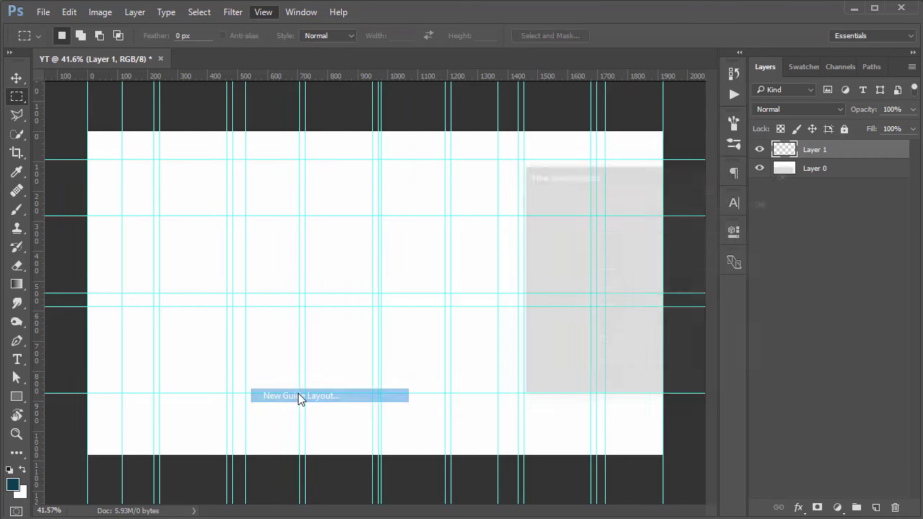
left_click(604, 202)
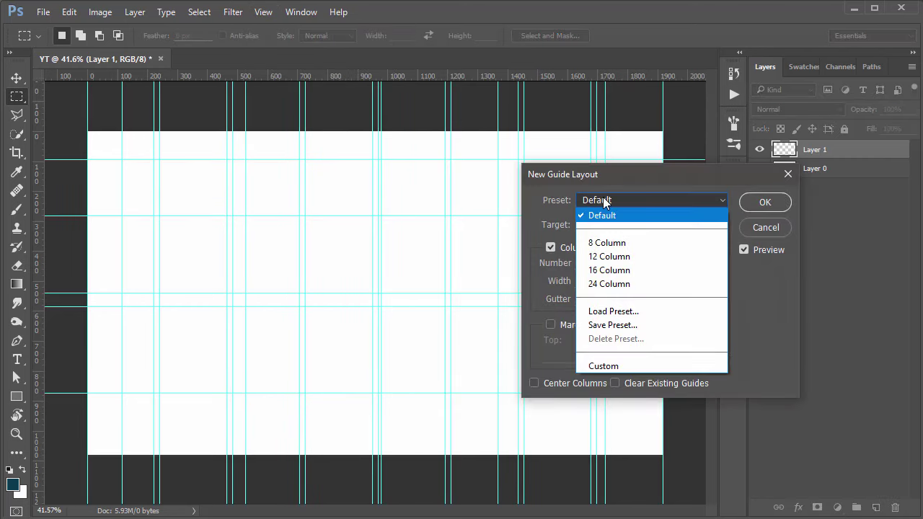
left_click(607, 242)
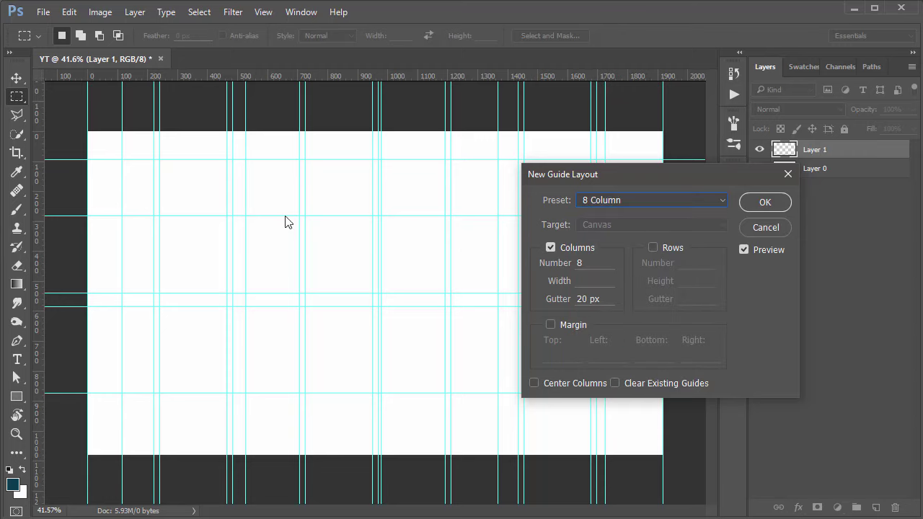
- Open the dialogs for saving and loading a guide layout preset, dismiss both and cancel the new guide layout
left_click(618, 200)
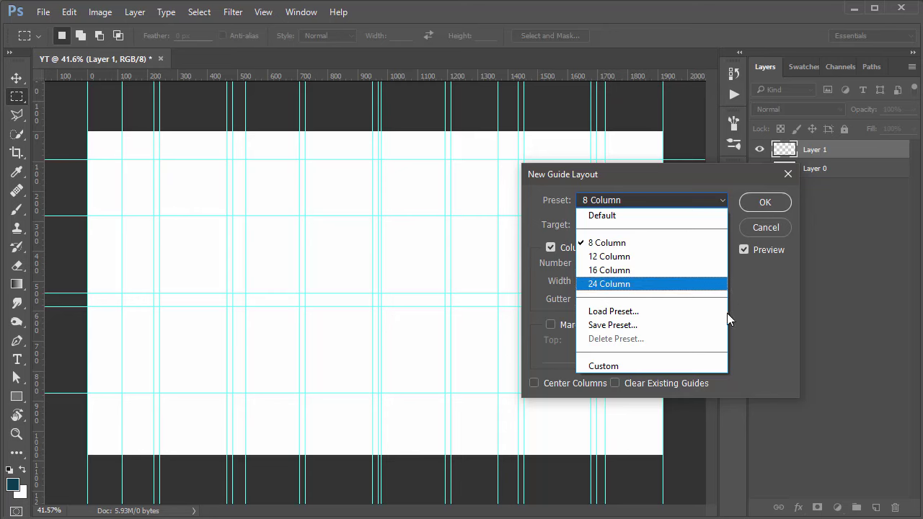
left_click(623, 327)
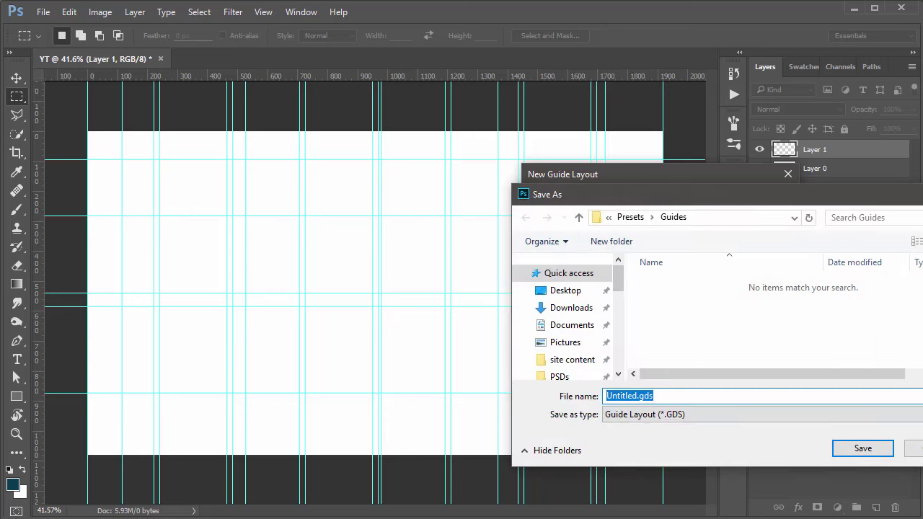
left_click(922, 197)
left_click(621, 201)
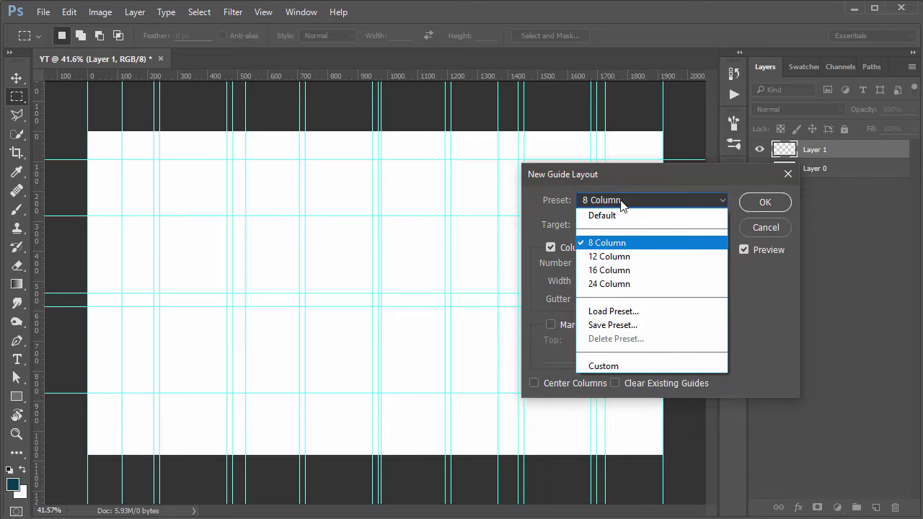
left_click(613, 312)
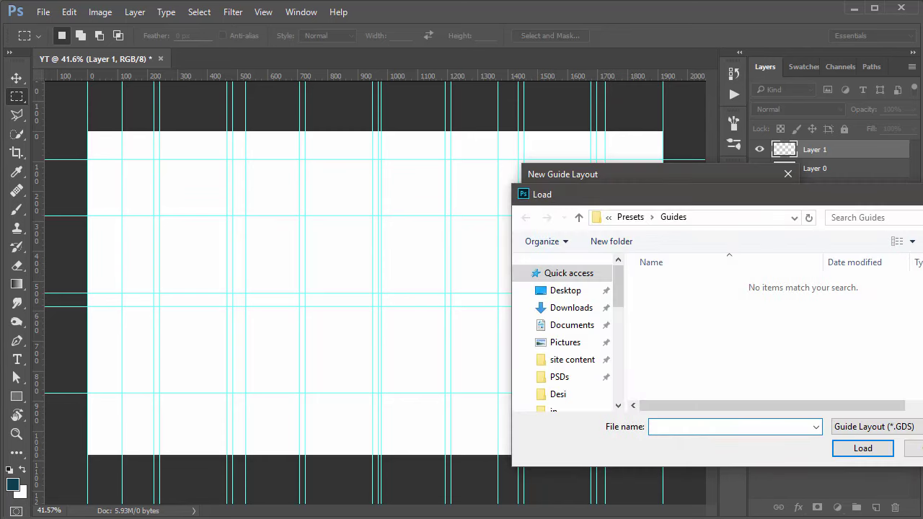
key("Escape")
left_click(763, 229)
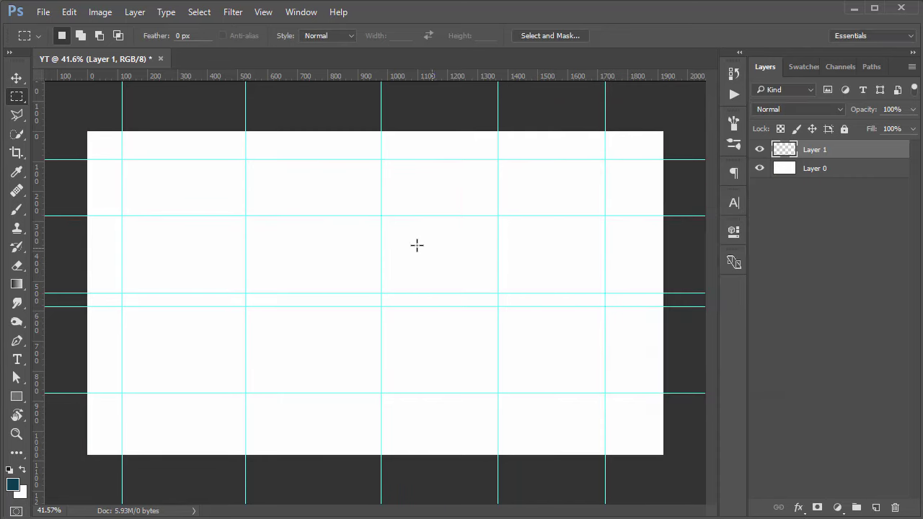
- Clear all guides from the document
left_click(263, 11)
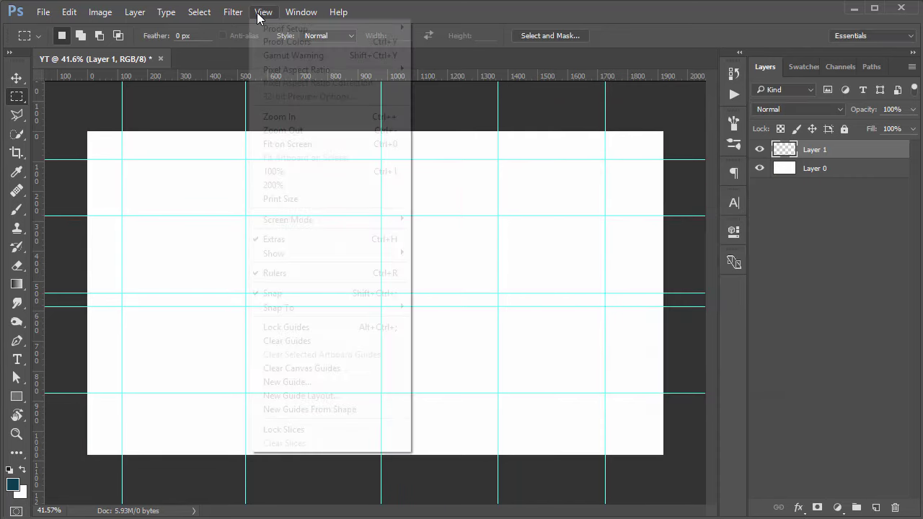
left_click(283, 340)
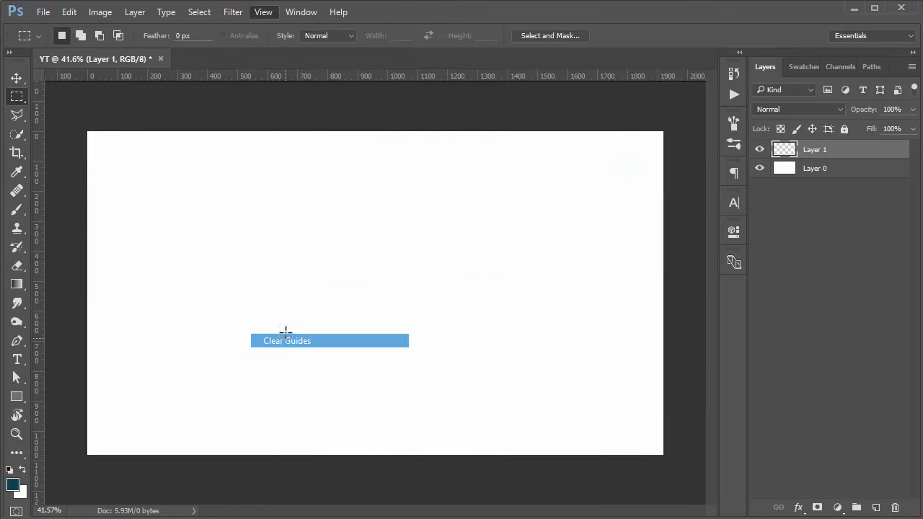
- Place a horizontal guide at about 200 px and remove it with the Move tool by pulling it off the canvas
left_click_drag(260, 75, 277, 191)
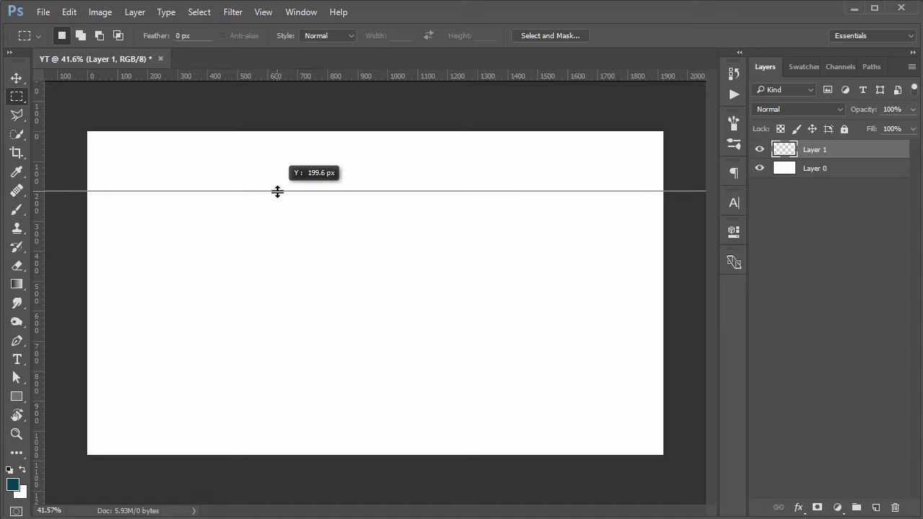
left_click_drag(278, 192, 279, 192)
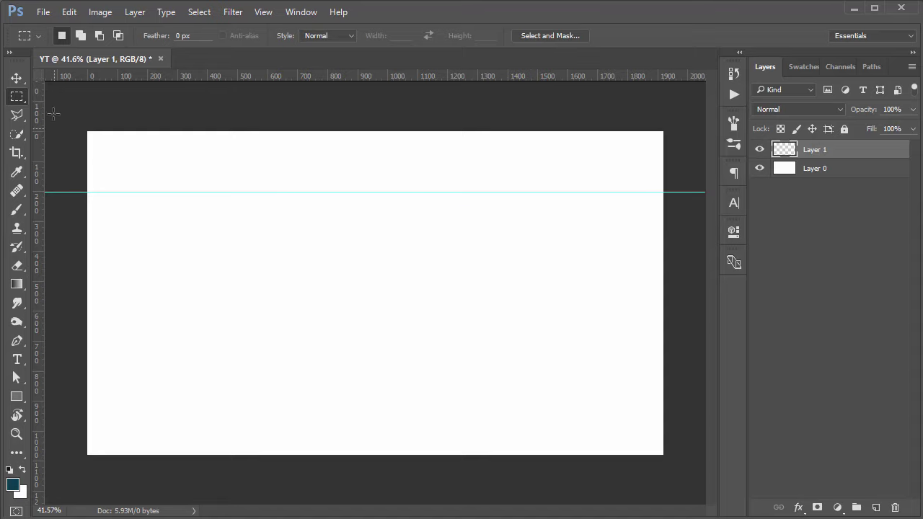
key("v")
left_click_drag(272, 192, 295, 105)
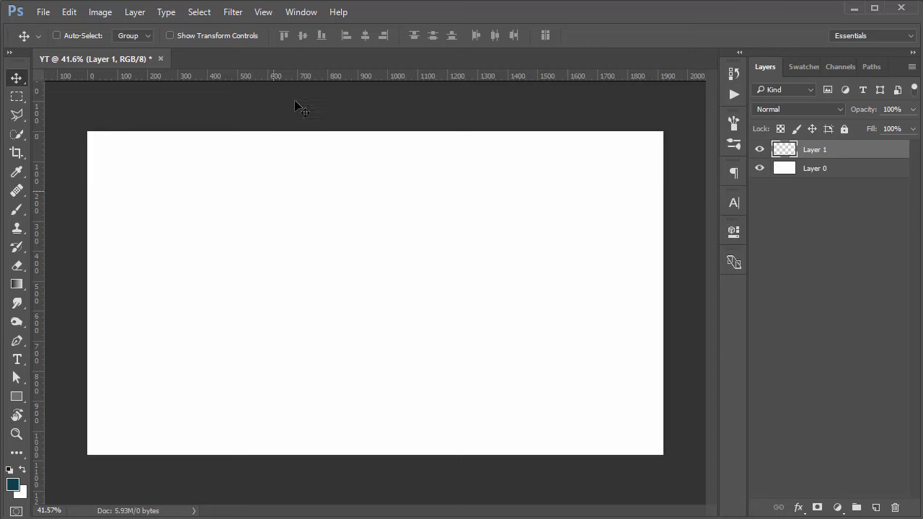
- Create a new horizontal guide at an exact position of 200 px
left_click(265, 13)
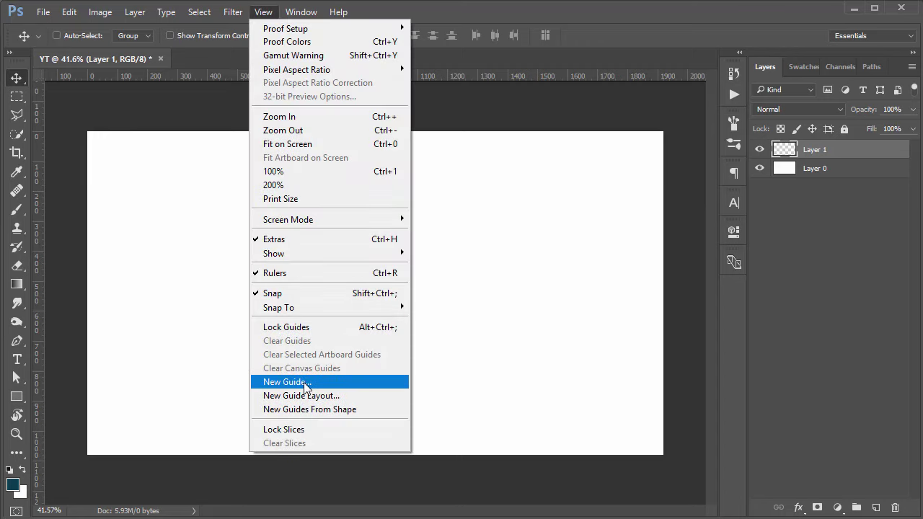
left_click(281, 381)
left_click_drag(575, 176, 533, 142)
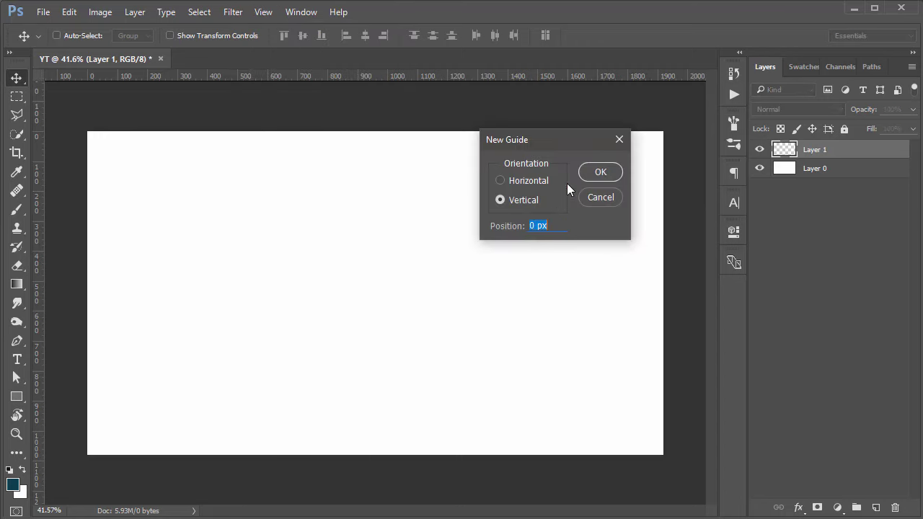
left_click(550, 220)
type("200")
left_click(599, 174)
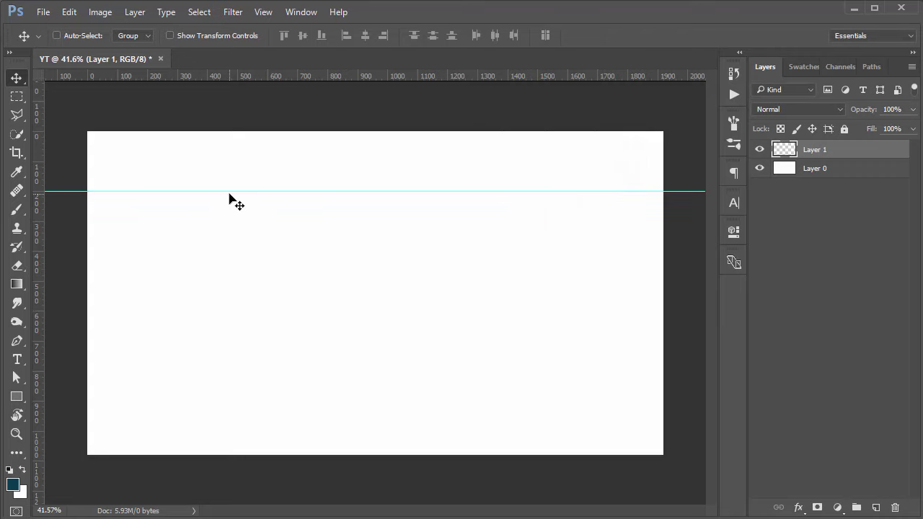
- Create a new vertical guide at an exact position of 50 px
left_click(265, 13)
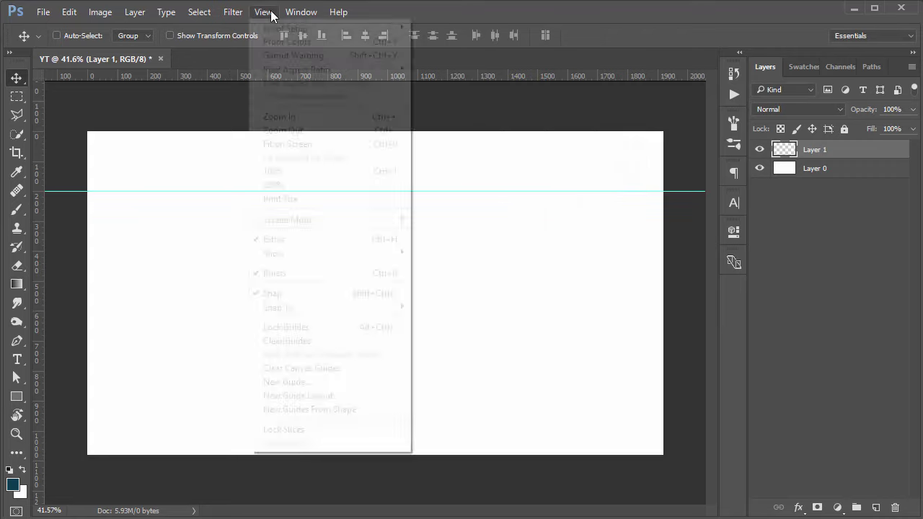
left_click(283, 382)
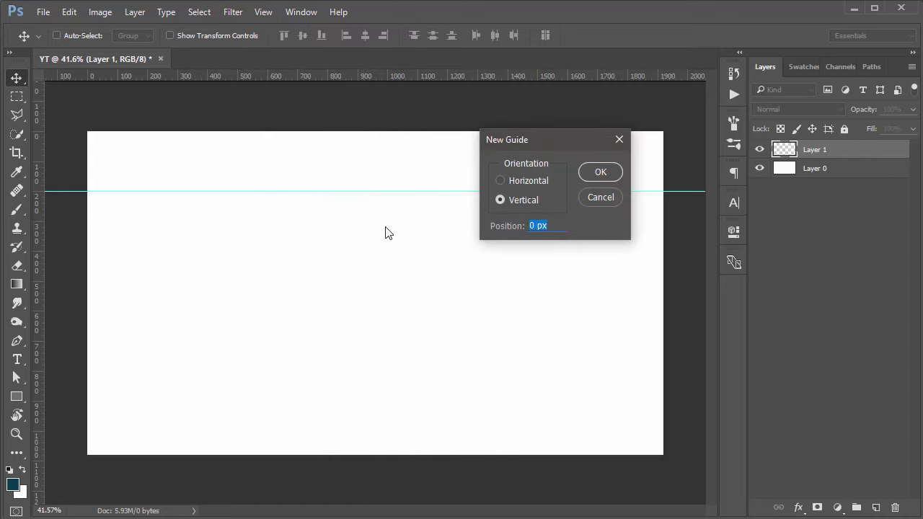
type("50")
key("Return")
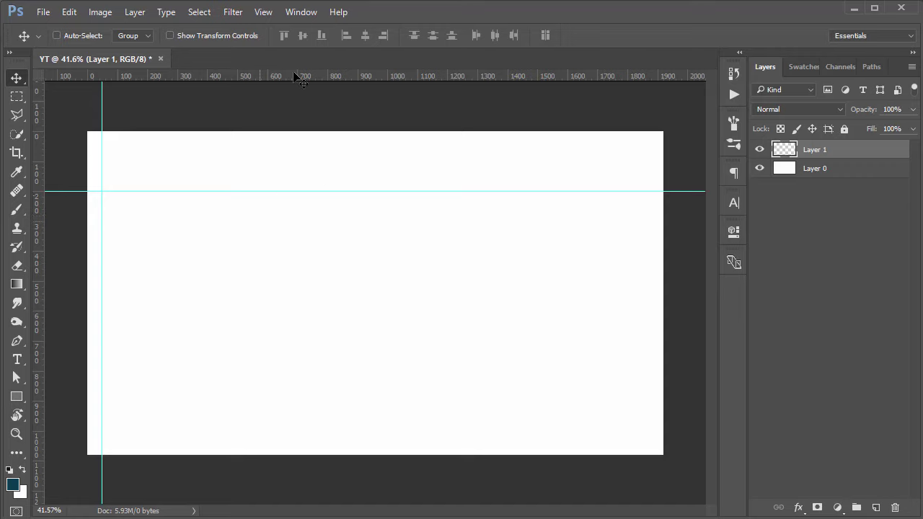